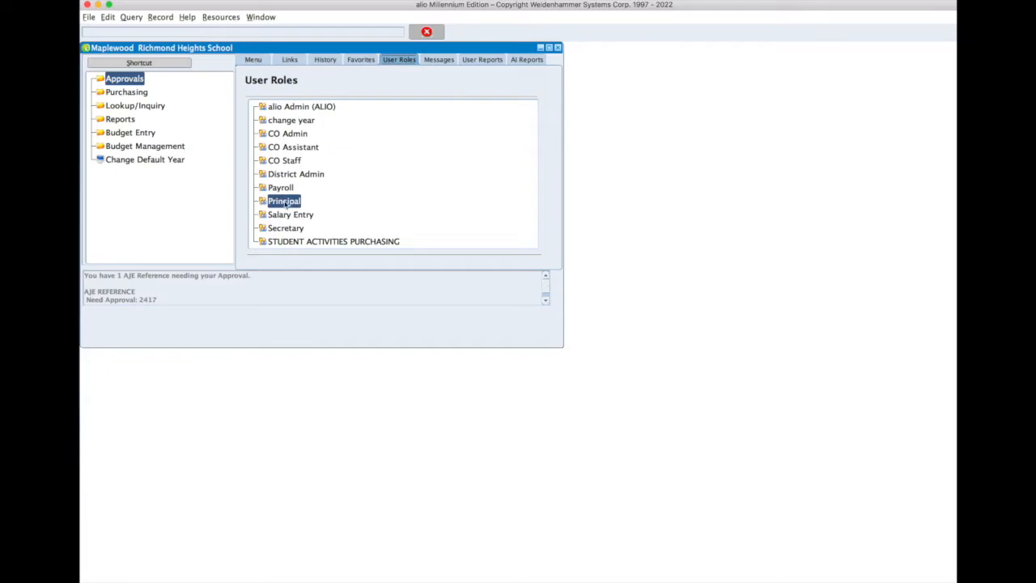
# Switch to the Principal user role and open Budget Manager Entry from Budget Entry.
pyautogui.doubleClick(284, 203)
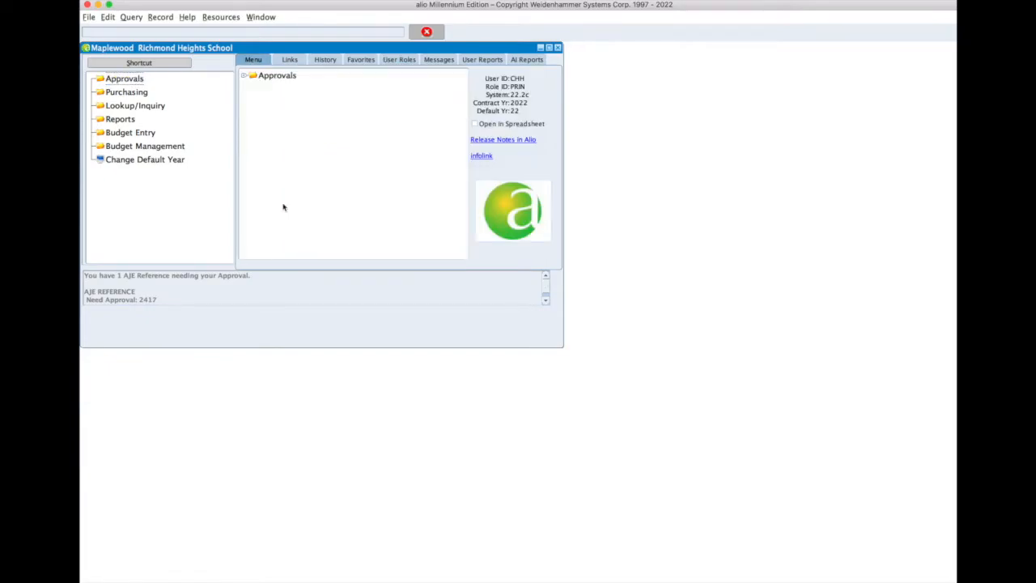
pyautogui.click(124, 135)
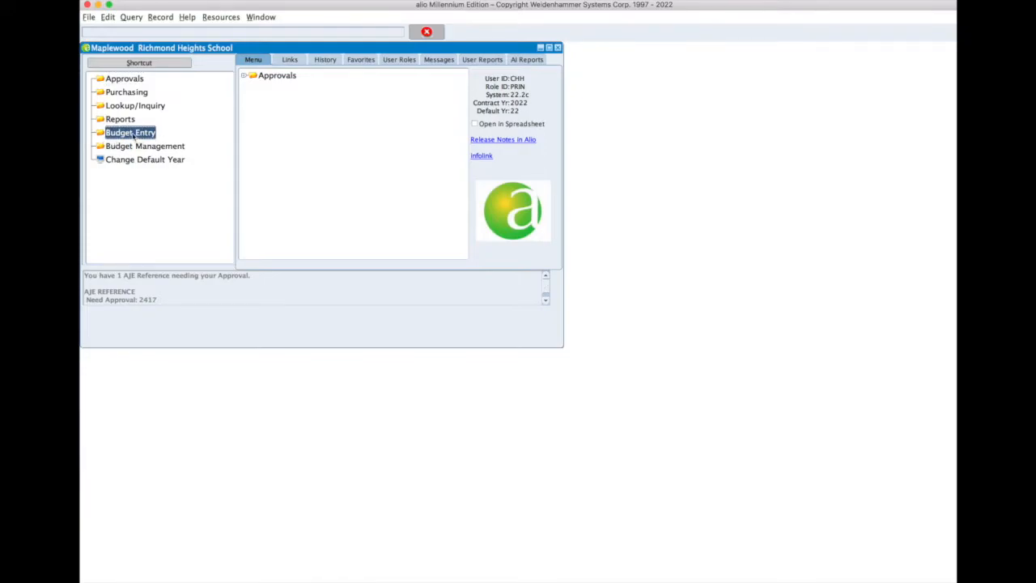
pyautogui.doubleClick(133, 136)
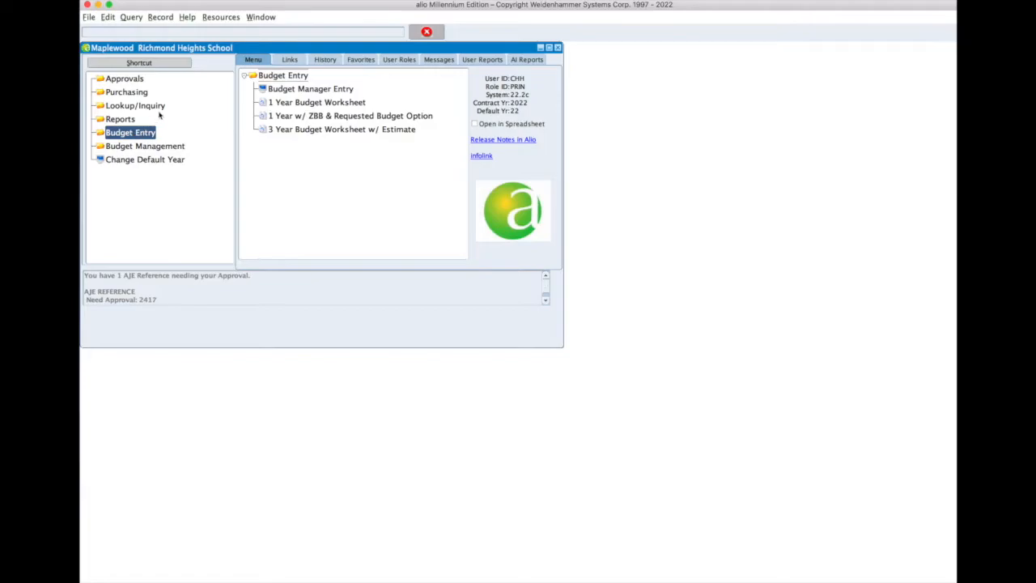
pyautogui.click(284, 91)
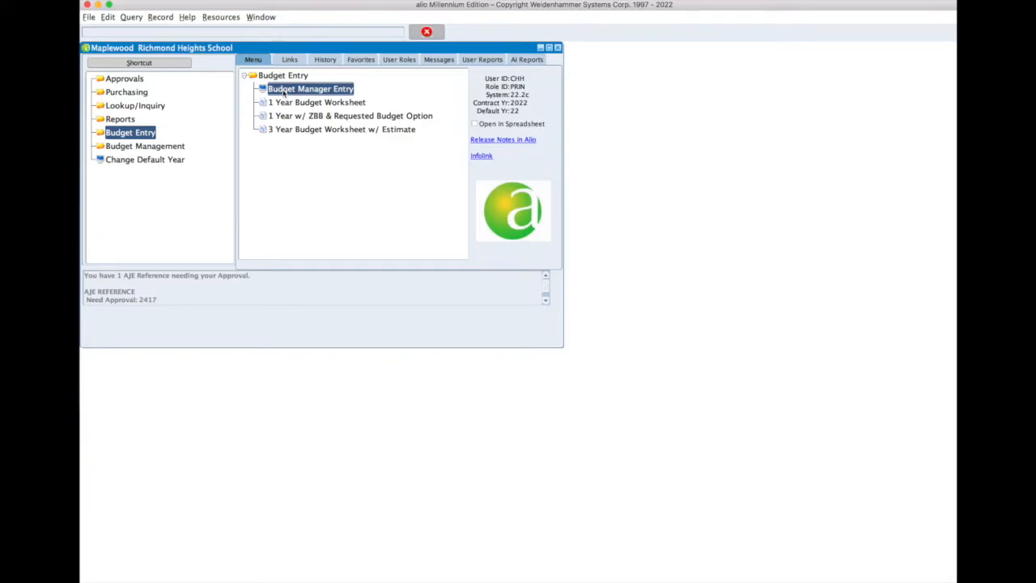
pyautogui.doubleClick(283, 92)
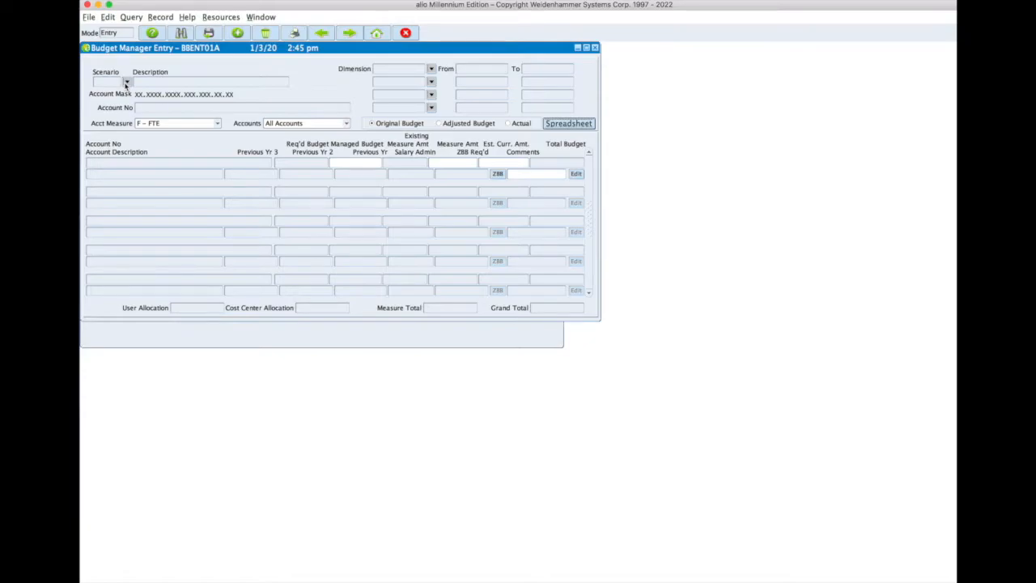
# Select scenario 23-A (FY23 Scenario A) as the budget scenario to find.
pyautogui.click(127, 83)
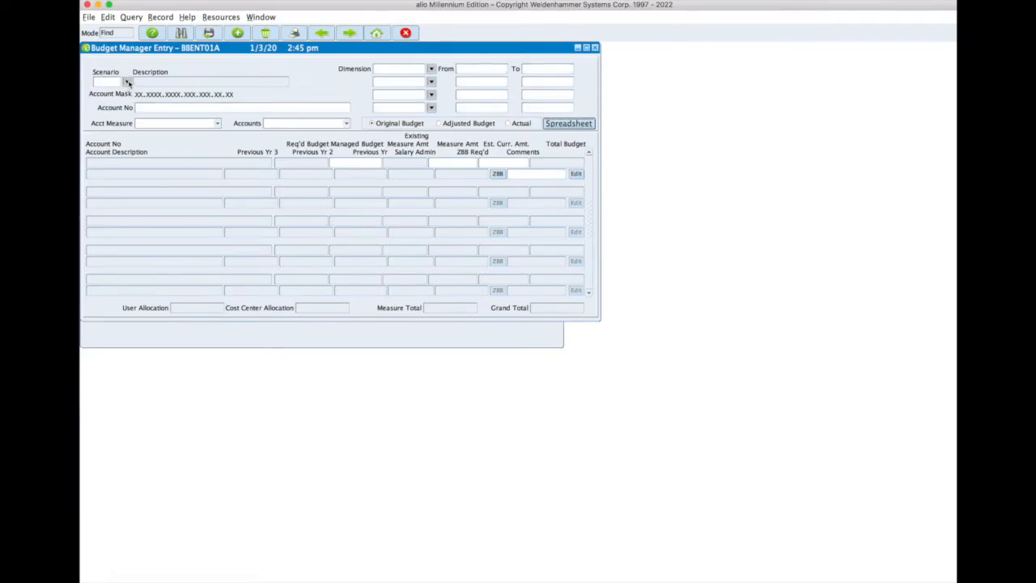
pyautogui.click(127, 83)
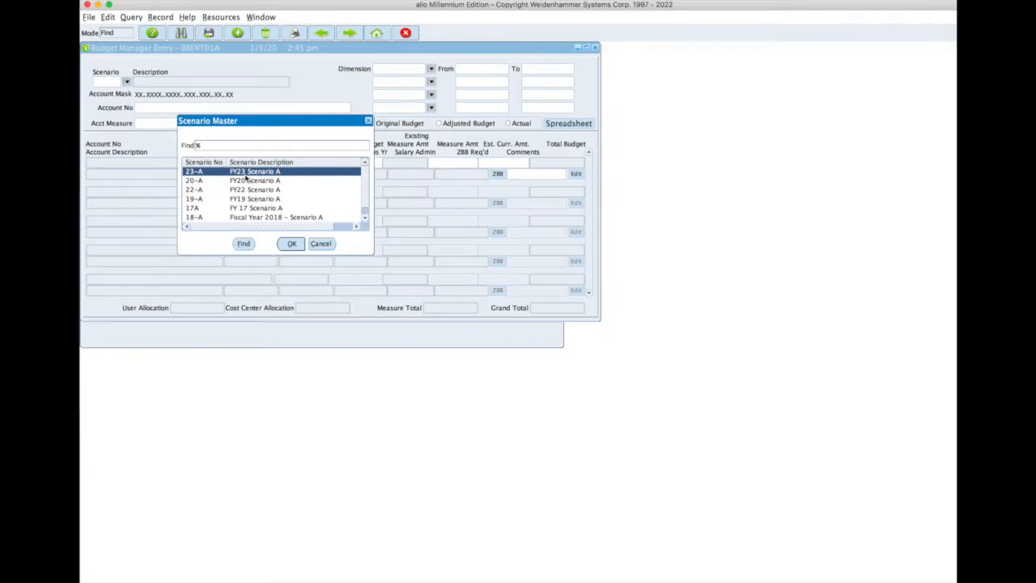
pyautogui.doubleClick(246, 176)
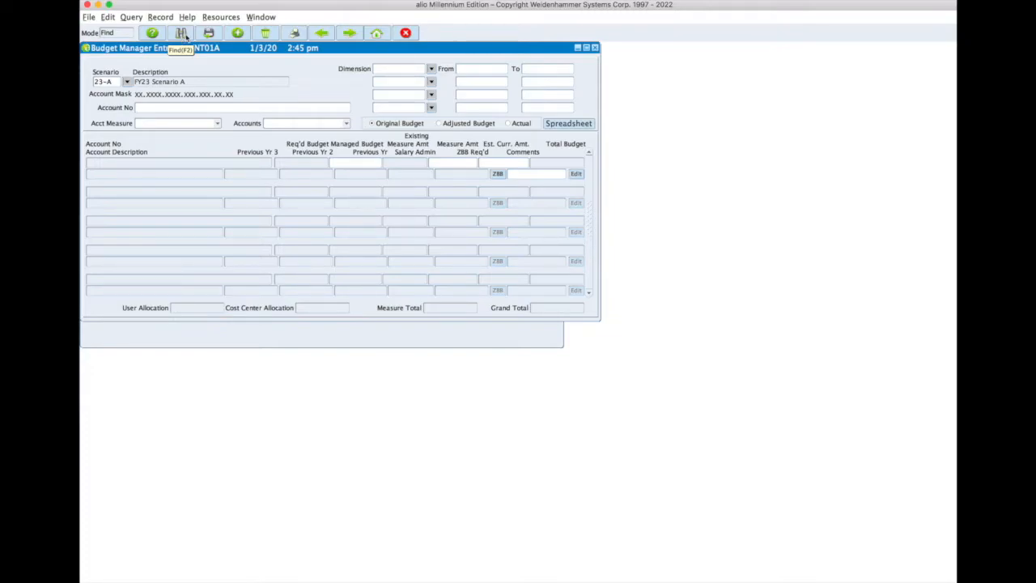
# Look through the available dimension names and set the first search dimension to DEPARTMENT.
pyautogui.click(431, 70)
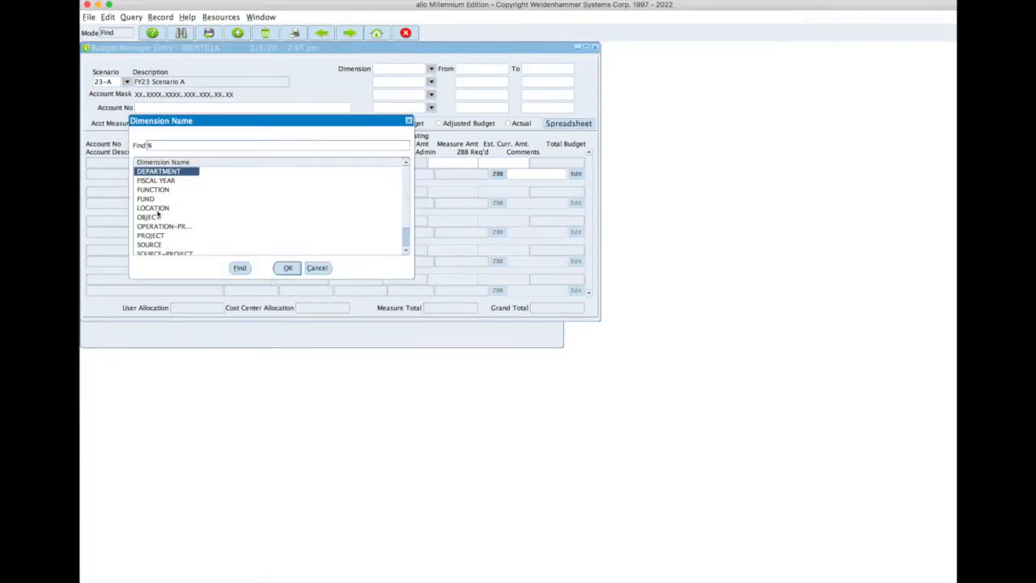
pyautogui.click(405, 254)
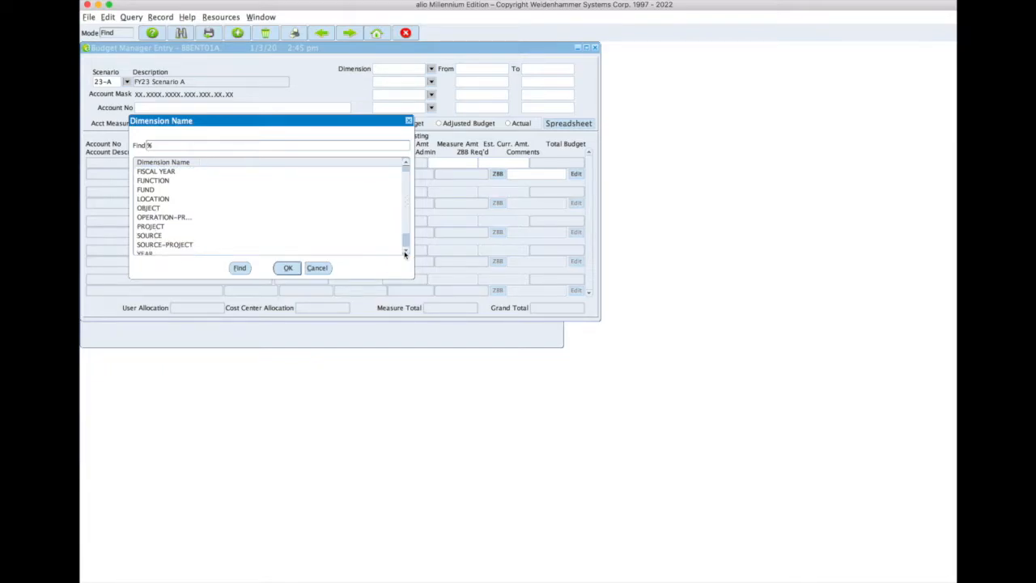
pyautogui.click(406, 254)
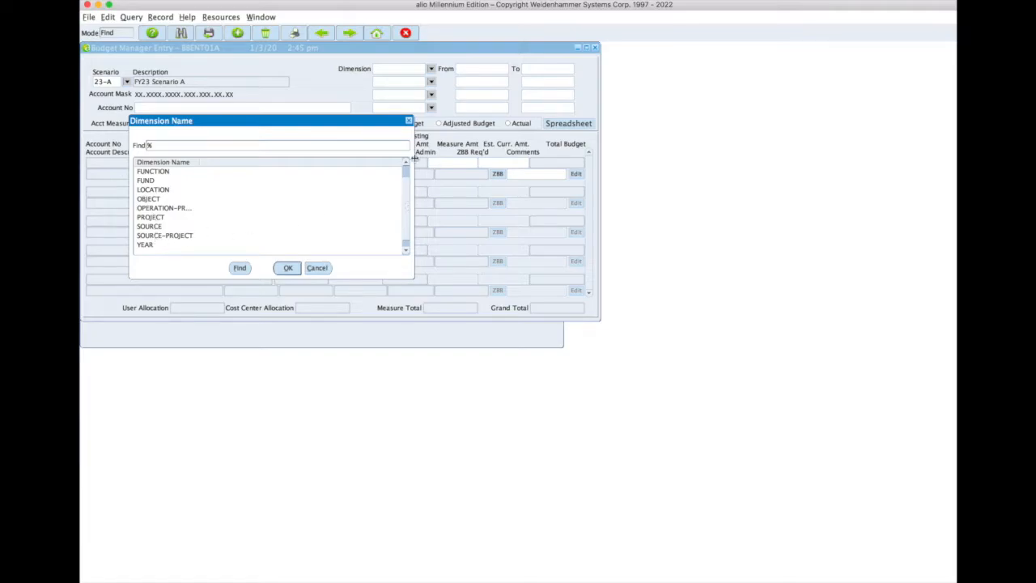
pyautogui.click(407, 163)
pyautogui.click(406, 163)
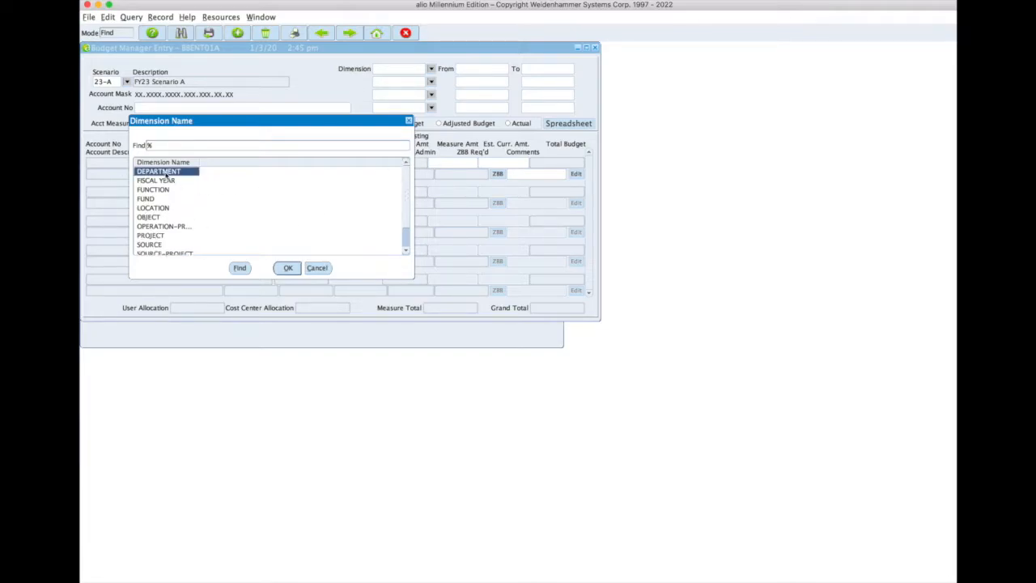
pyautogui.doubleClick(164, 174)
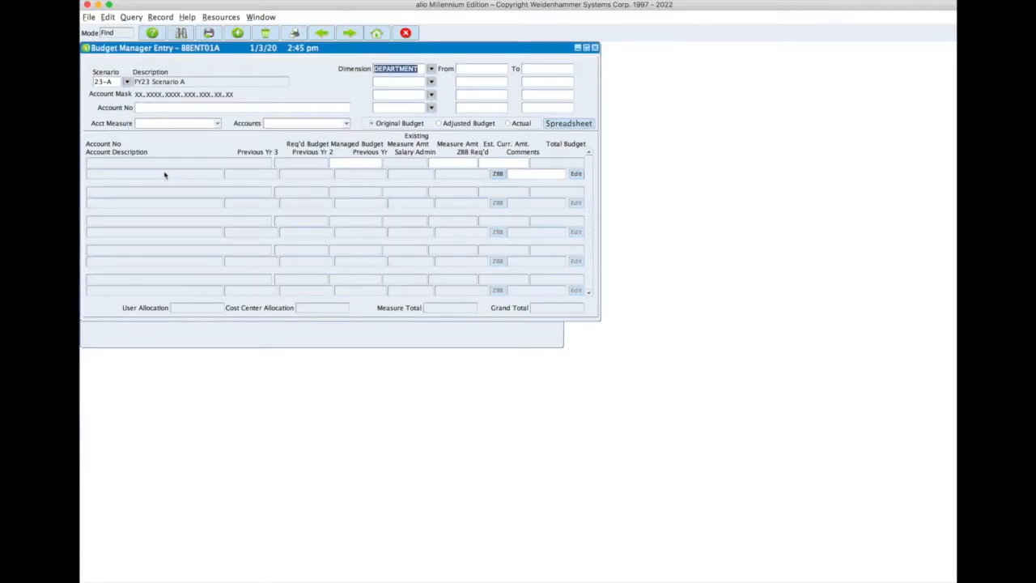
# Find the accounts of department 52 by setting both range limits to 52, and enlarge the Budget Manager Entry window.
pyautogui.click(493, 66)
pyautogui.write('52')
pyautogui.press('Tab')
pyautogui.write('52')
pyautogui.click(181, 34)
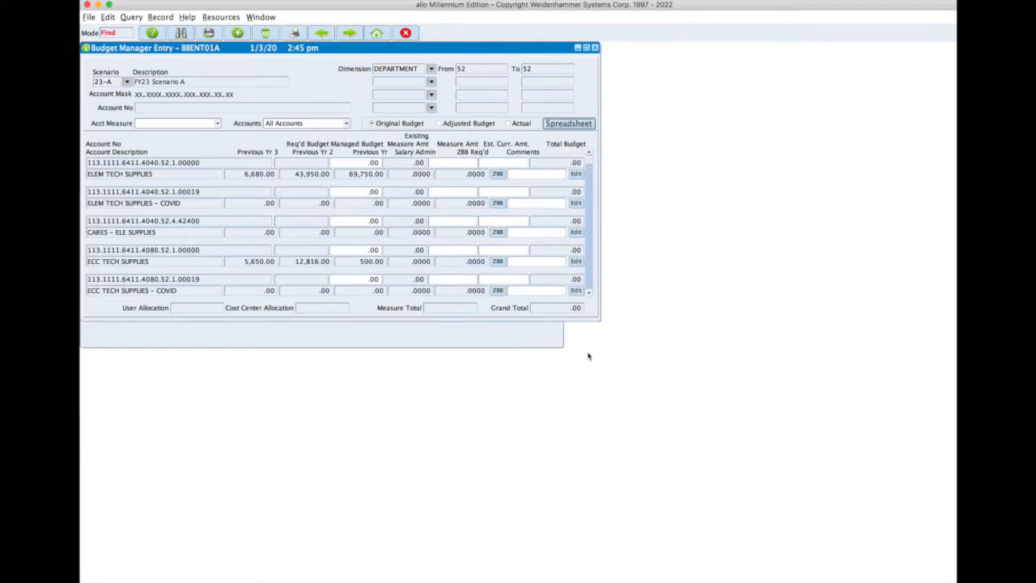
pyautogui.moveTo(591, 318); pyautogui.dragTo(640, 547)
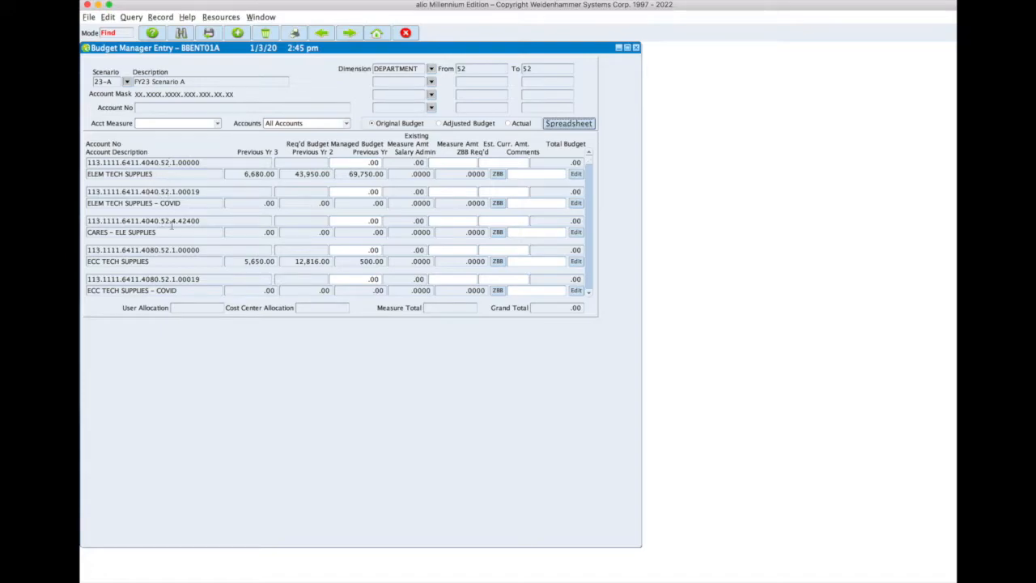
# Open the ZBB detail of the first ELEM TECH SUPPLIES account and enter the requester's name, unit cost 100 and quantity 1 on line 1.
pyautogui.click(497, 175)
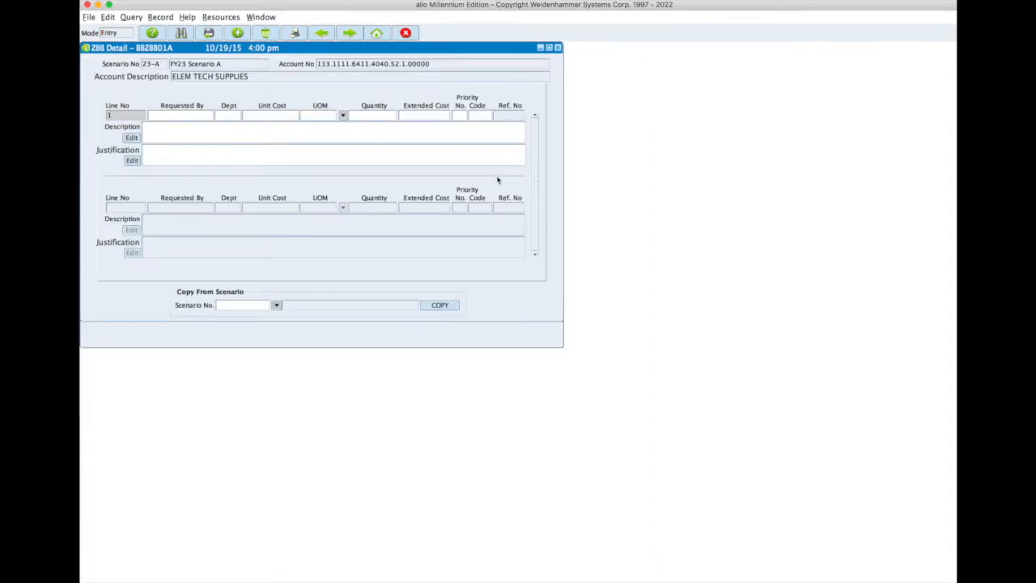
pyautogui.write('Hoelzer')
pyautogui.click(288, 116)
pyautogui.write('100')
pyautogui.press('Tab')
pyautogui.write('1')
pyautogui.press('Tab')
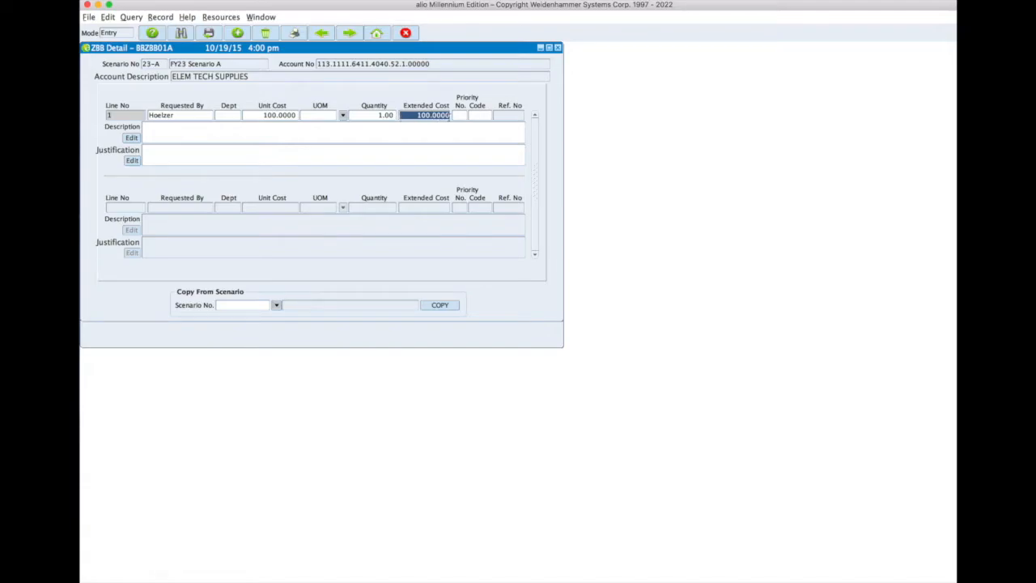
# Set the quantity of line 1 to 2 and enter "Microphone cables" as its description.
pyautogui.click(382, 116)
pyautogui.write('2')
pyautogui.press('Tab')
pyautogui.click(414, 115)
pyautogui.moveTo(414, 115); pyautogui.dragTo(450, 115)
pyautogui.click(409, 131)
pyautogui.write('Microphone cables')
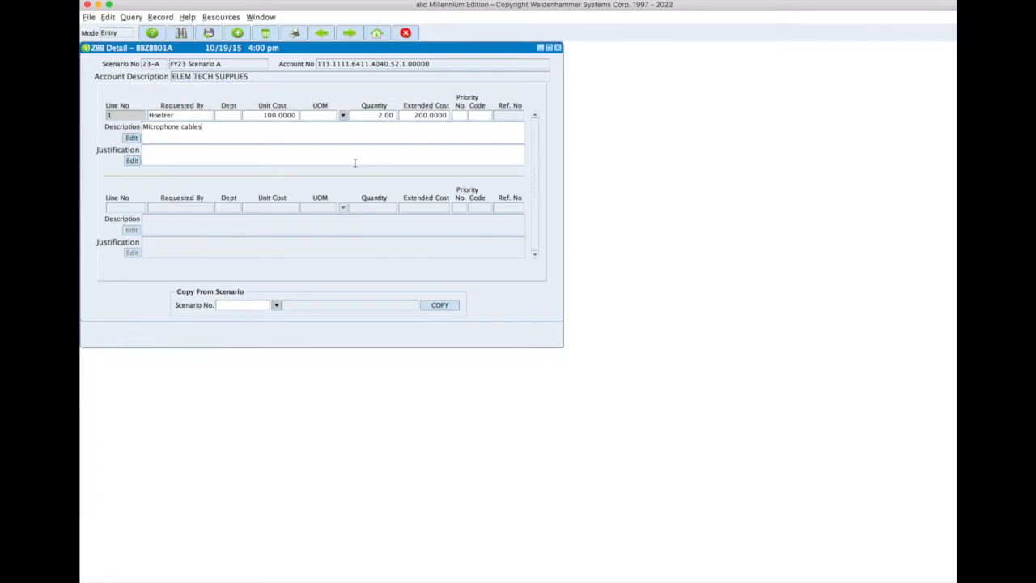
# Enter the line 1 justification "This is a hi wear item and they need replaced regularly due to normal wear and tear.".
pyautogui.click(311, 151)
pyautogui.write('This is a hi wear item and they need rep')
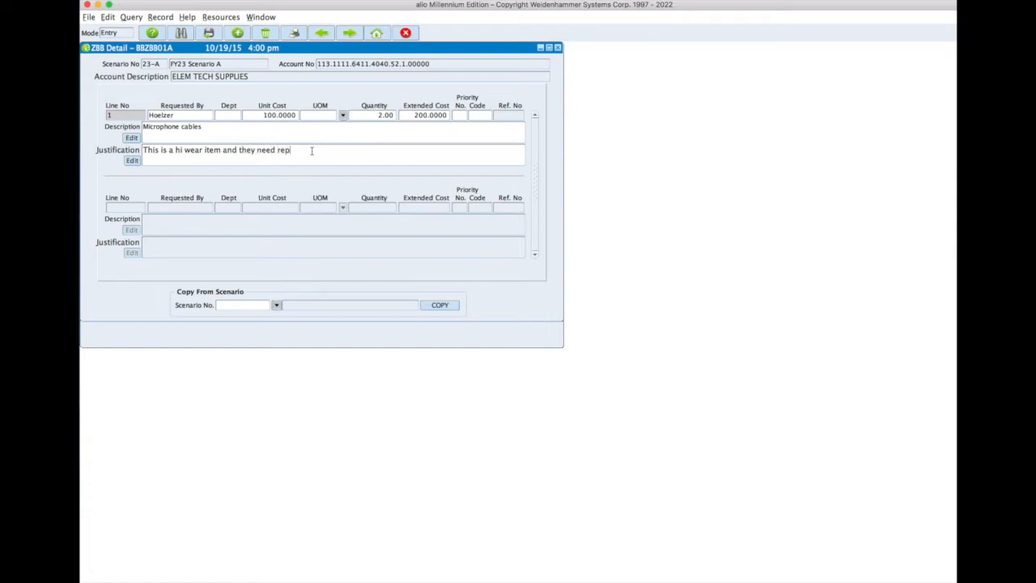
pyautogui.write('laced regularly')
pyautogui.write(' due to ')
pyautogui.write('normal wa')
pyautogui.write('er and ')
pyautogui.write('ta')
pyautogui.write('ar.')
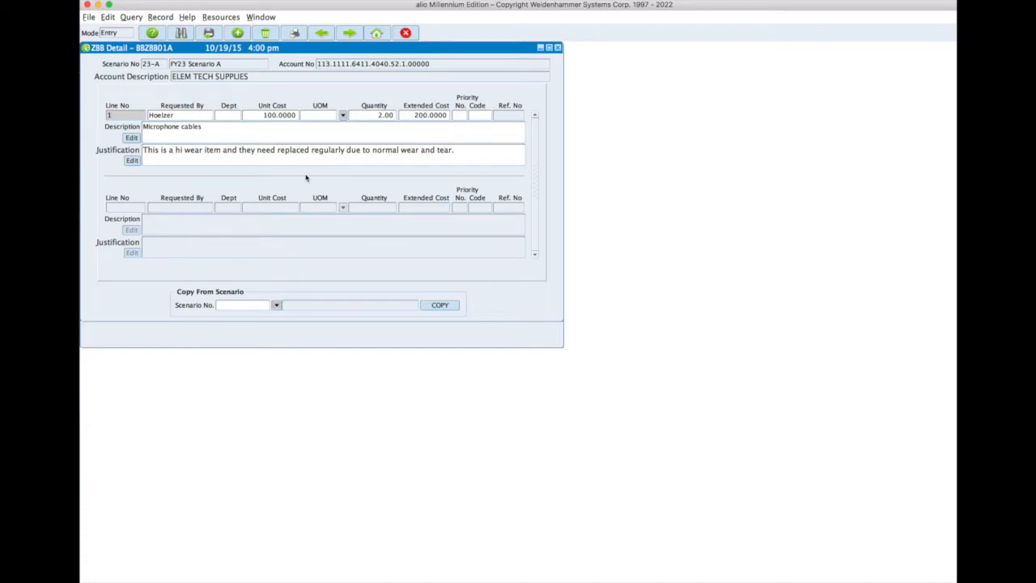
# Add a second ZBB detail line and enter the requester's name on it.
pyautogui.click(187, 208)
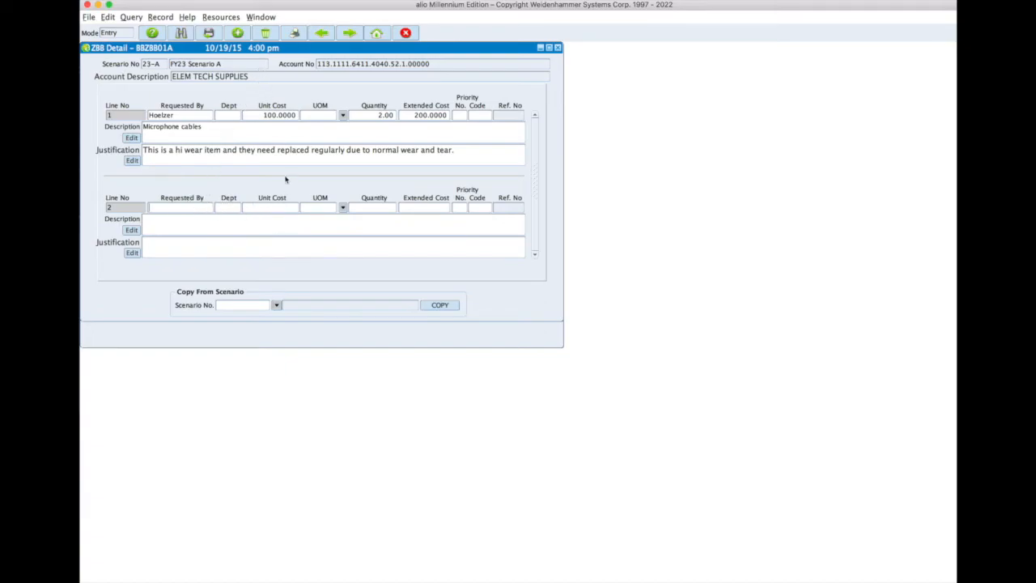
pyautogui.click(536, 255)
pyautogui.click(238, 32)
pyautogui.write('Hoelzer')
pyautogui.click(239, 33)
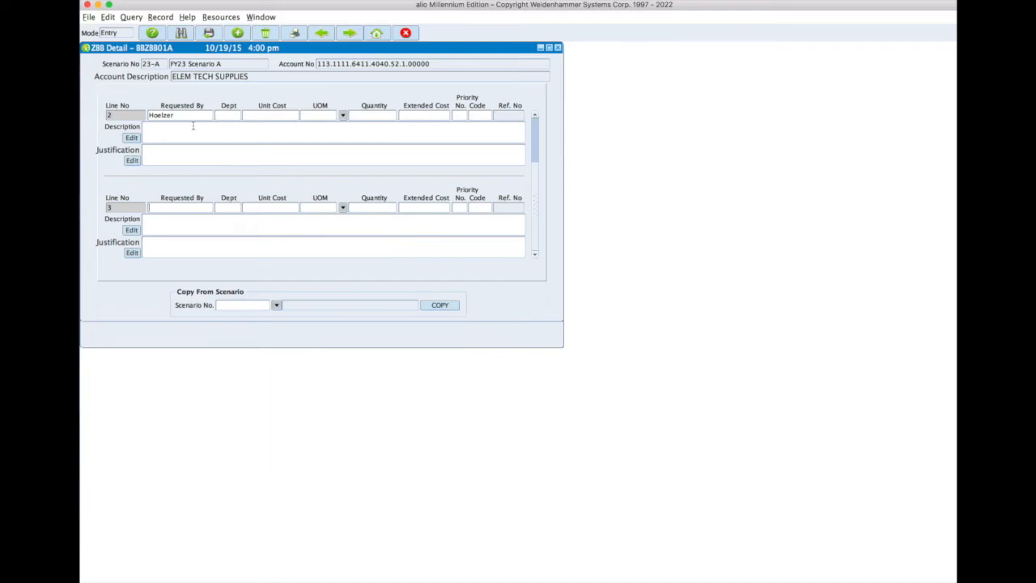
pyautogui.scroll(1, 241, 132)
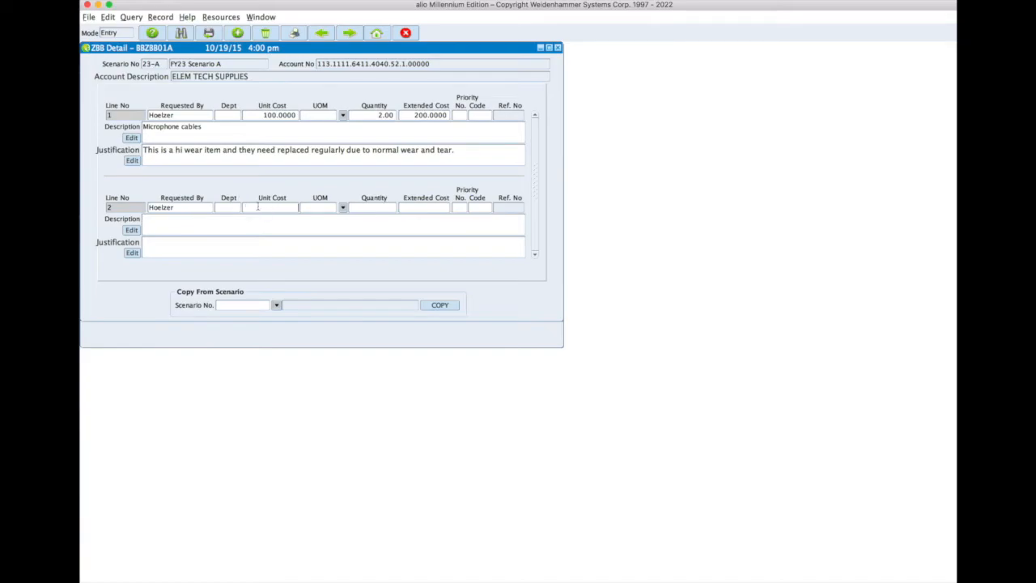
# Enter unit cost 50, quantity 1 and the description "AA Batteries" on line 2.
pyautogui.write('50')
pyautogui.press('Tab')
pyautogui.write('1')
pyautogui.press('Tab')
pyautogui.click(226, 220)
pyautogui.write('AA Batteries')
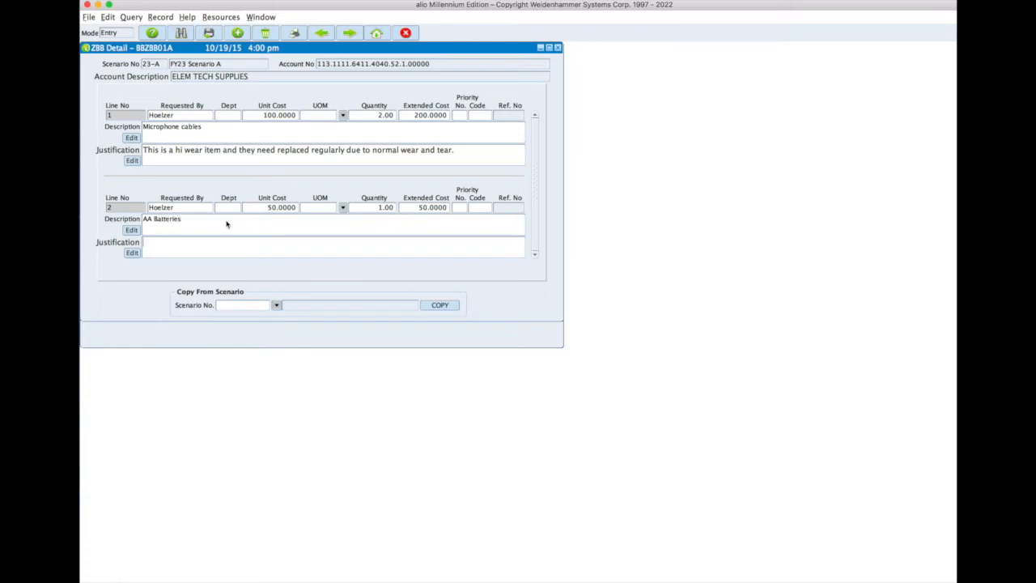
# Enter "For digital cameras" as the justification of line 2 and set its quantity to 2.
pyautogui.write('For digital cameras')
pyautogui.click(377, 208)
pyautogui.write('2')
pyautogui.press('Tab')
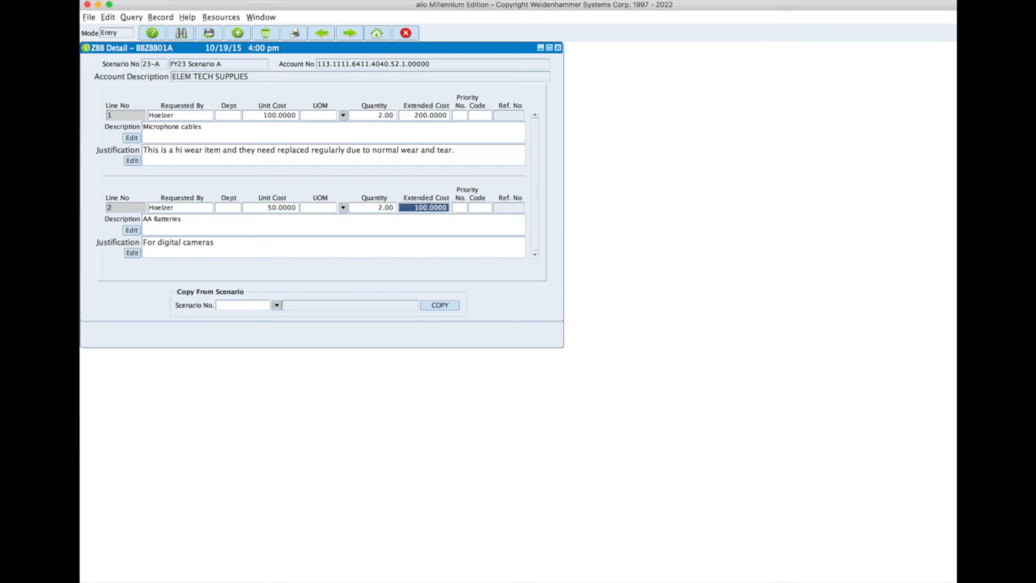
# Save the ZBB detail lines and close the detail window to return to Budget Manager Entry.
pyautogui.click(209, 33)
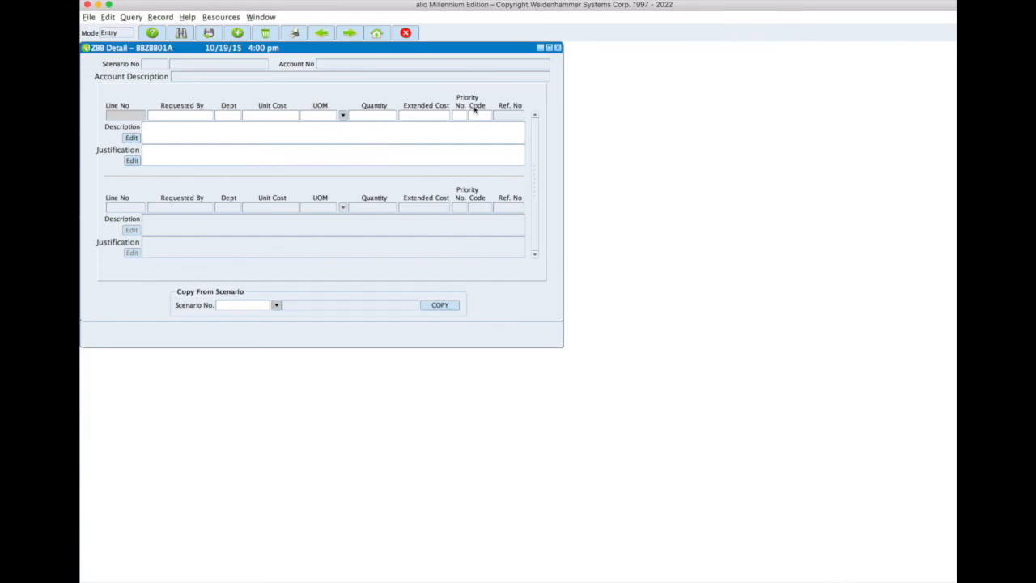
pyautogui.click(558, 47)
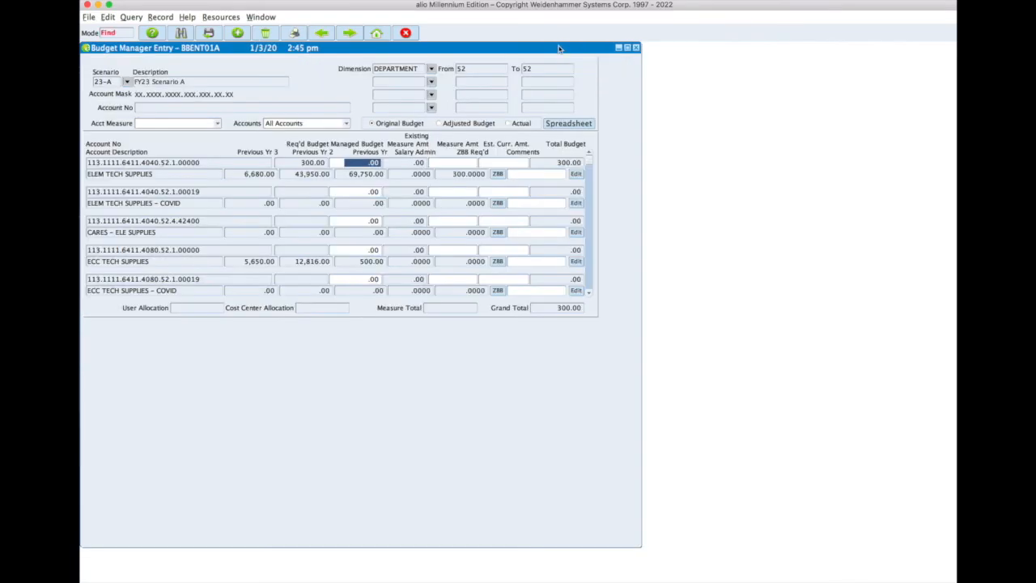